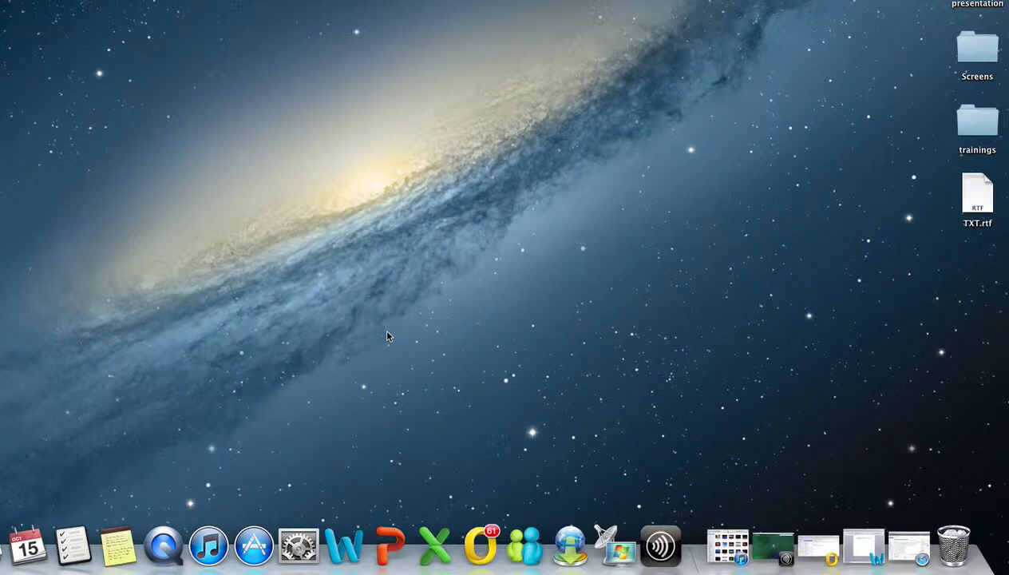
Step: Open and close a new home-folder window, then the Applications folder (Cmd+Shift+A)
{"action": "key", "text": "super+n"}
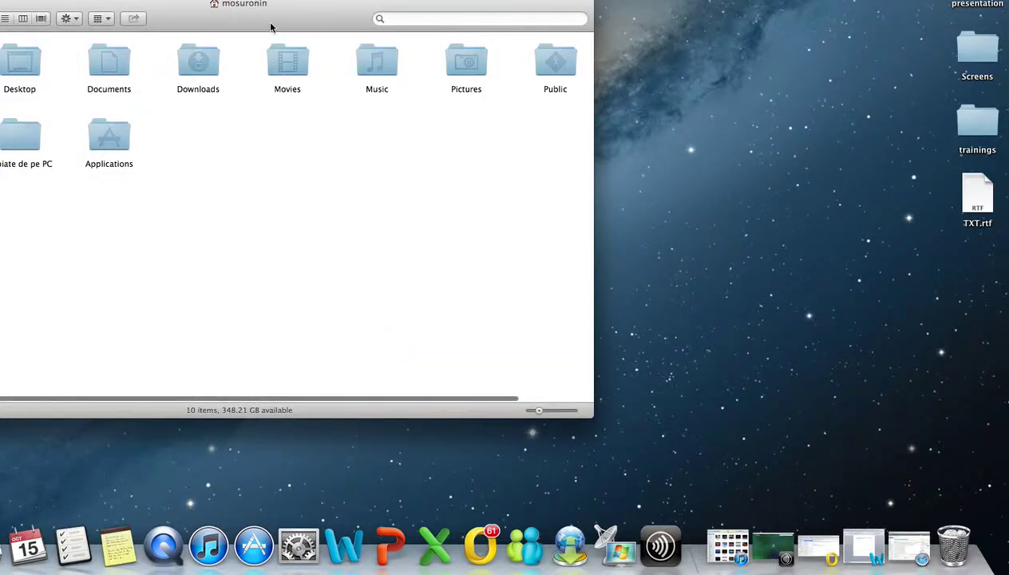
{"action": "left_click_drag", "start_coordinate": [272, 23], "coordinate": [531, 131]}
{"action": "left_click", "coordinate": [159, 105]}
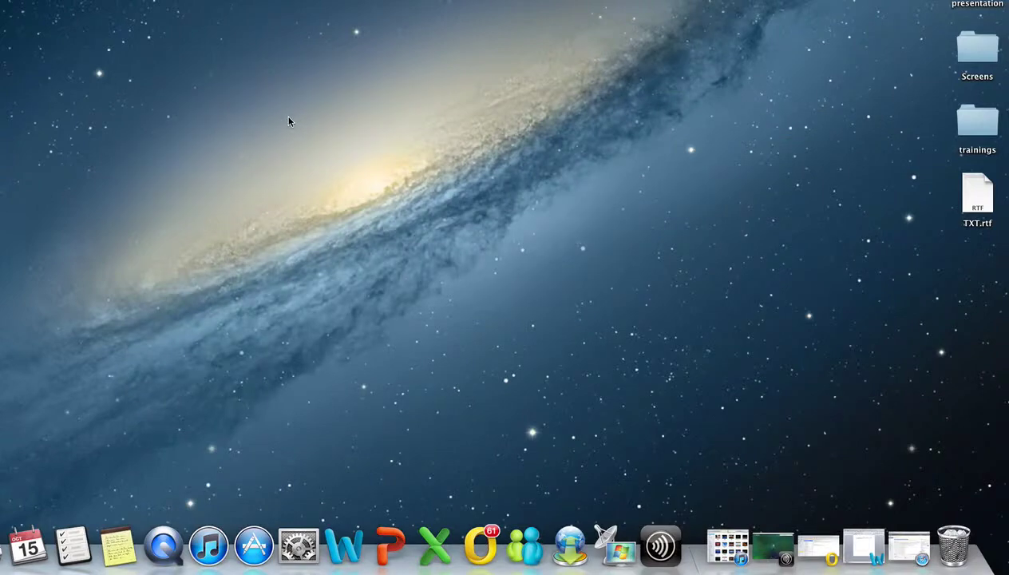
{"action": "key", "text": "shift+super+a"}
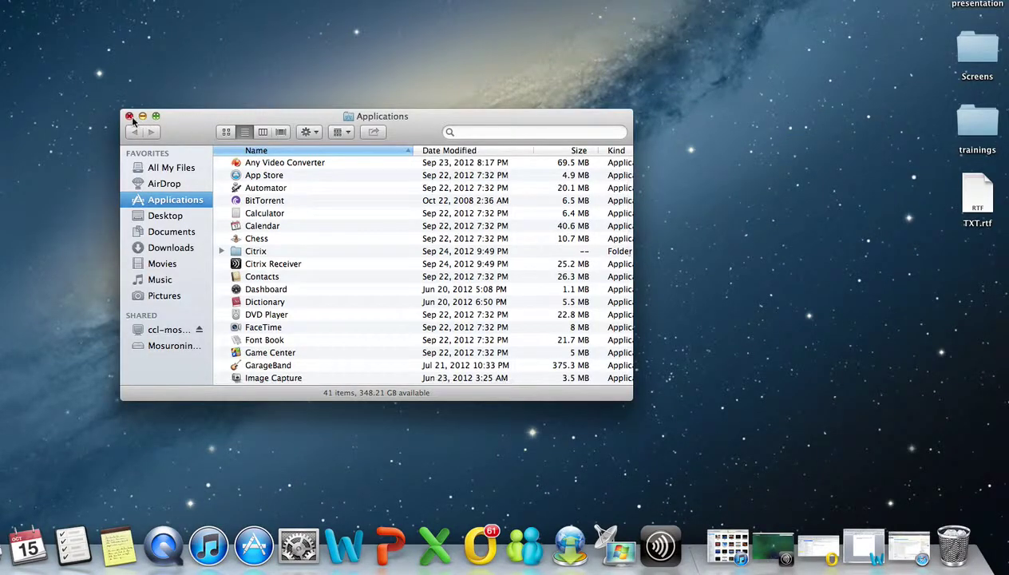
{"action": "left_click", "coordinate": [130, 116]}
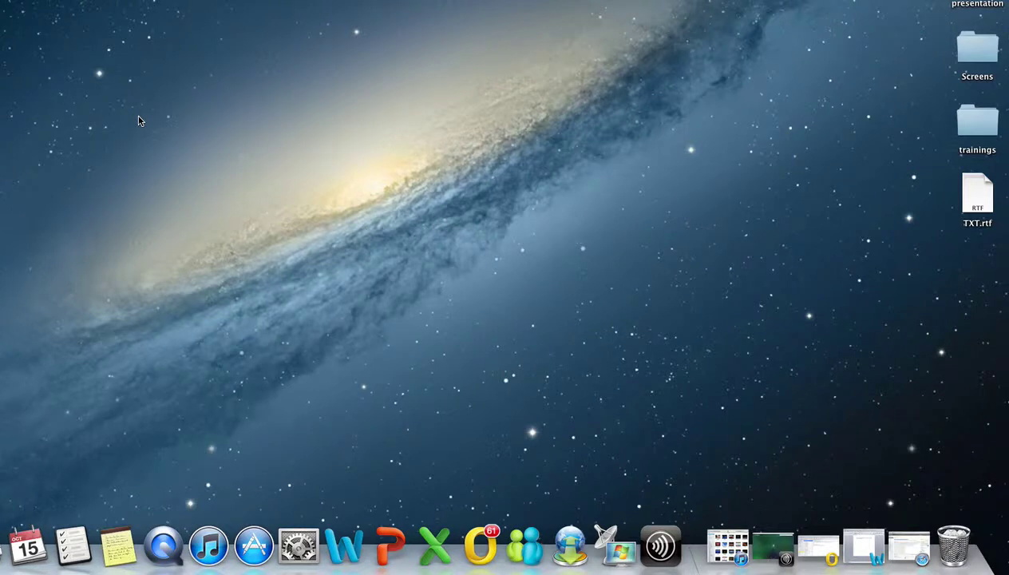
Step: Open and close the Computer view, AirDrop and the Desktop folder using their go-to shortcuts
{"action": "key", "text": "shift+super+c"}
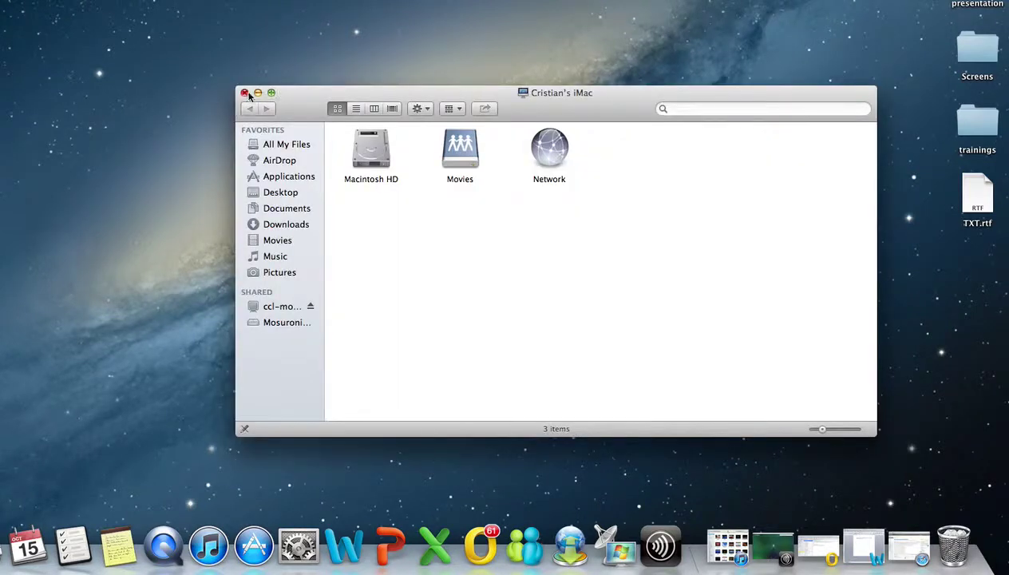
{"action": "left_click", "coordinate": [245, 94]}
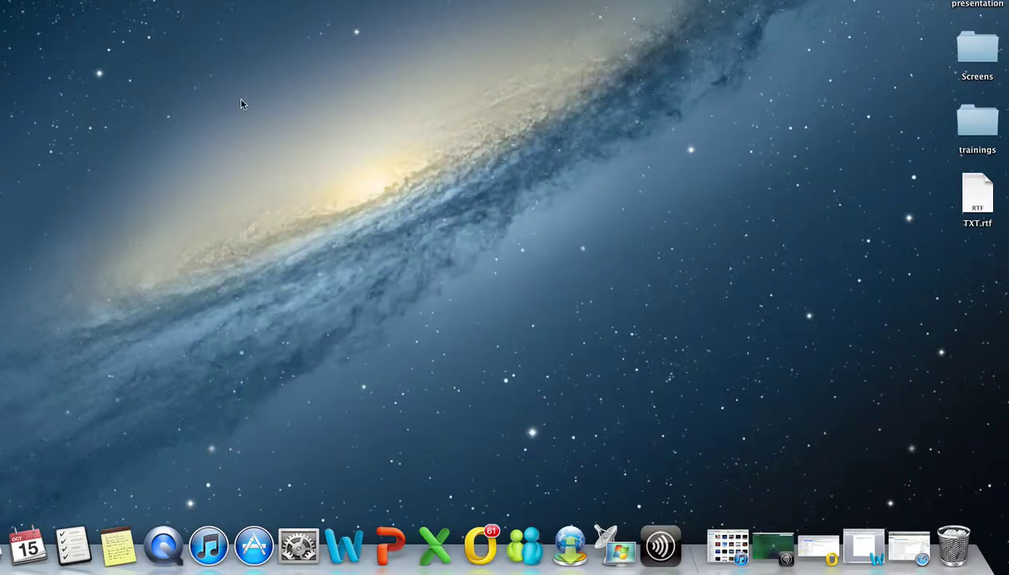
{"action": "key", "text": "shift+super+r"}
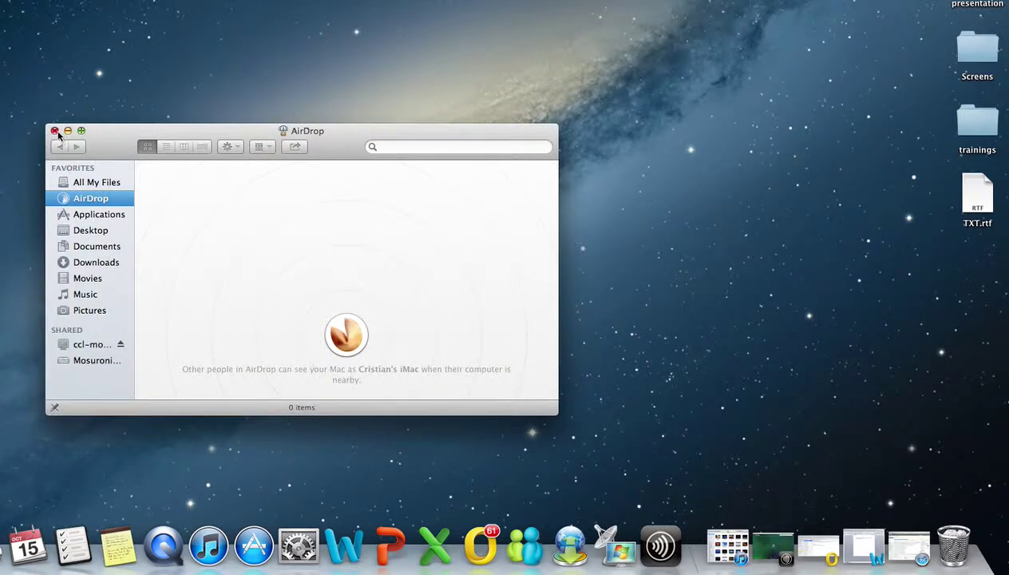
{"action": "left_click", "coordinate": [54, 130]}
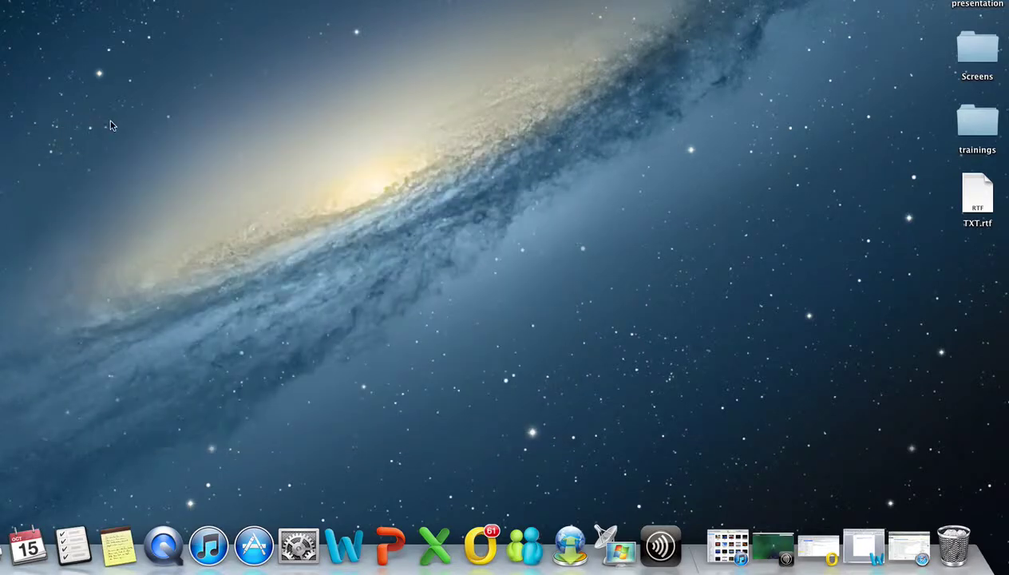
{"action": "key", "text": "shift+super+d"}
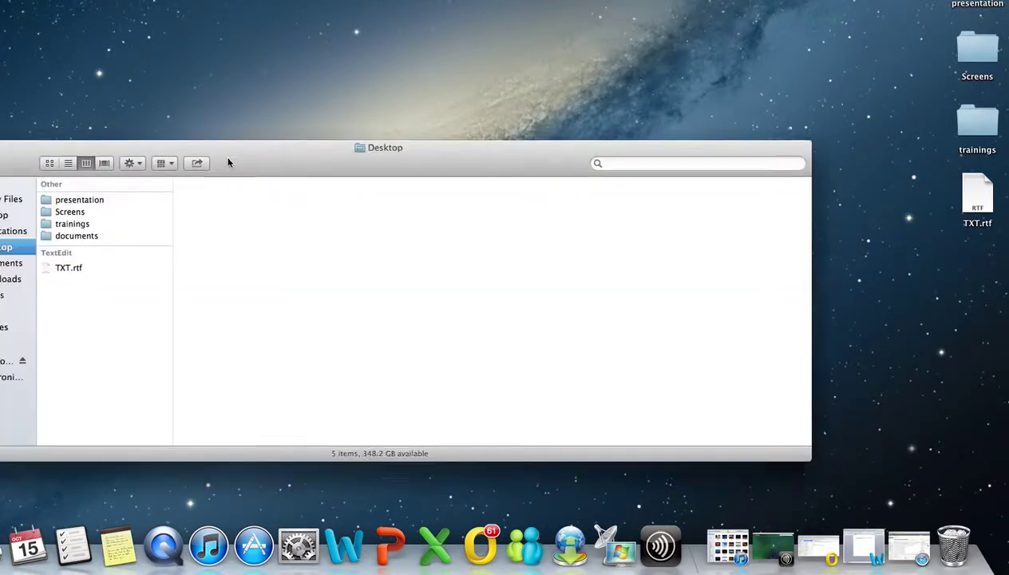
{"action": "left_click", "coordinate": [57, 144]}
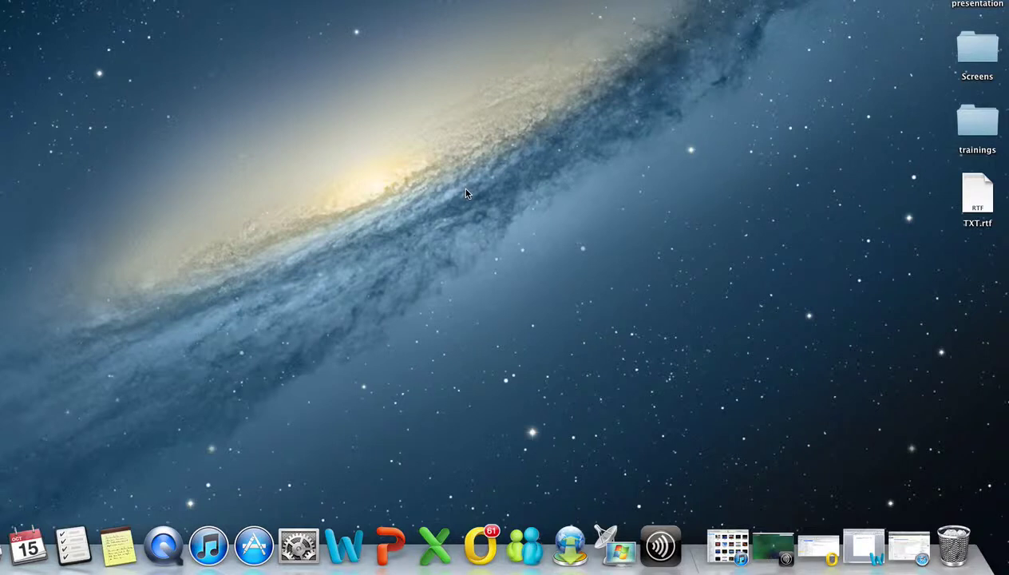
Step: Open and close the Documents folder (Cmd+Shift+O) and the Utilities folder (Cmd+Shift+U)
{"action": "key", "text": "super+shift+o"}
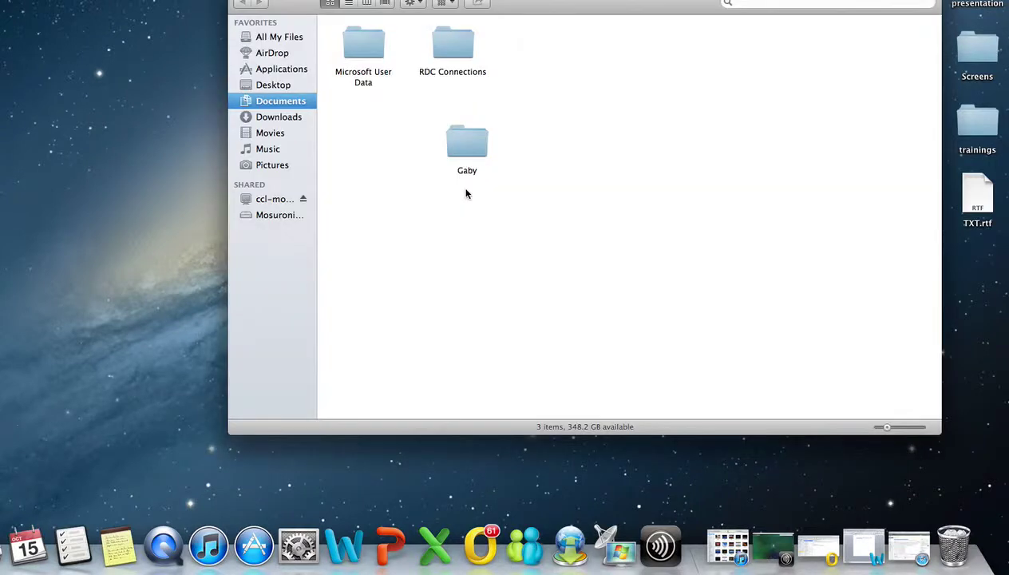
{"action": "left_click_drag", "start_coordinate": [529, 11], "coordinate": [480, 100]}
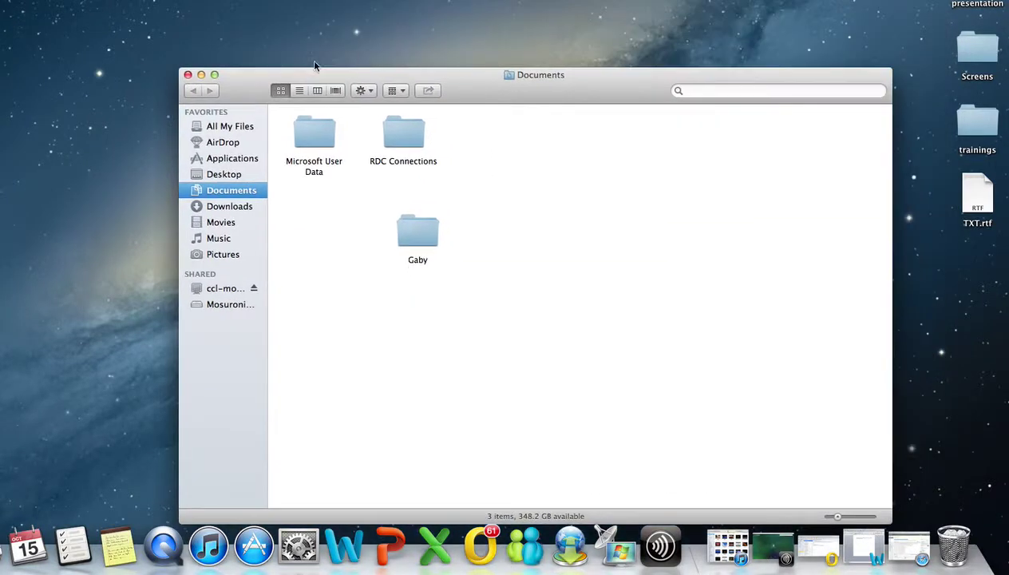
{"action": "left_click", "coordinate": [188, 75]}
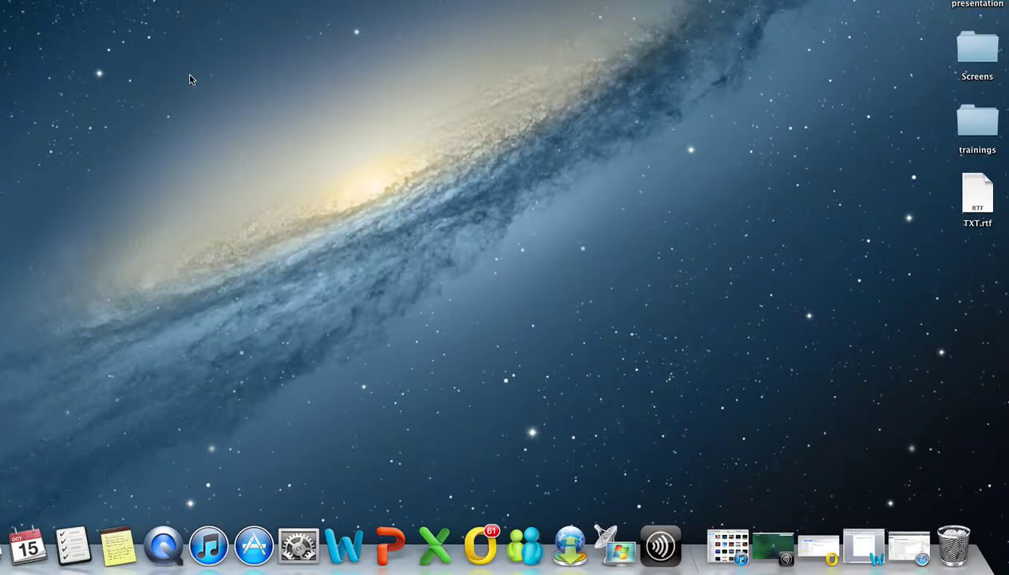
{"action": "key", "text": "super+shift+u"}
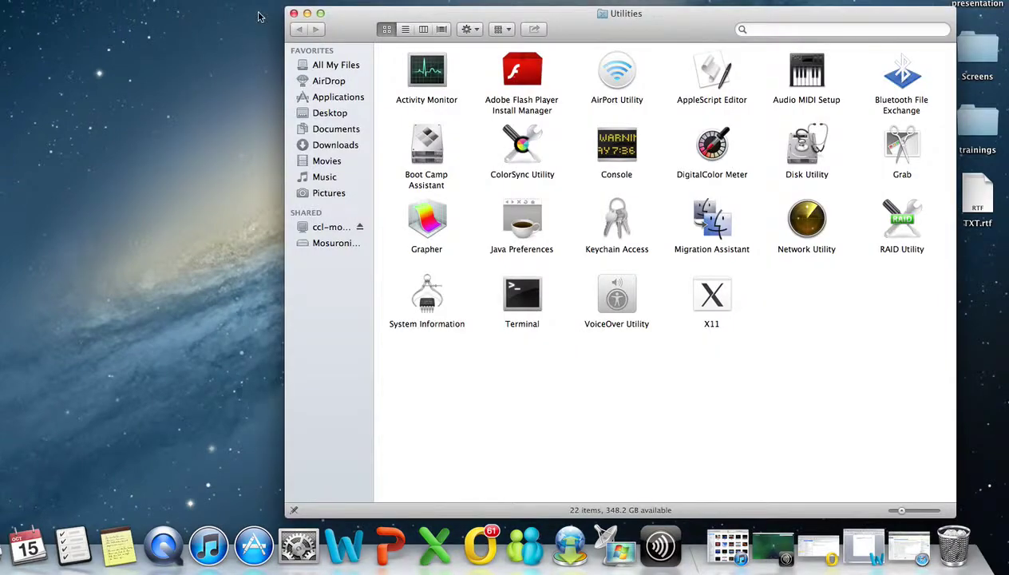
{"action": "left_click", "coordinate": [294, 14]}
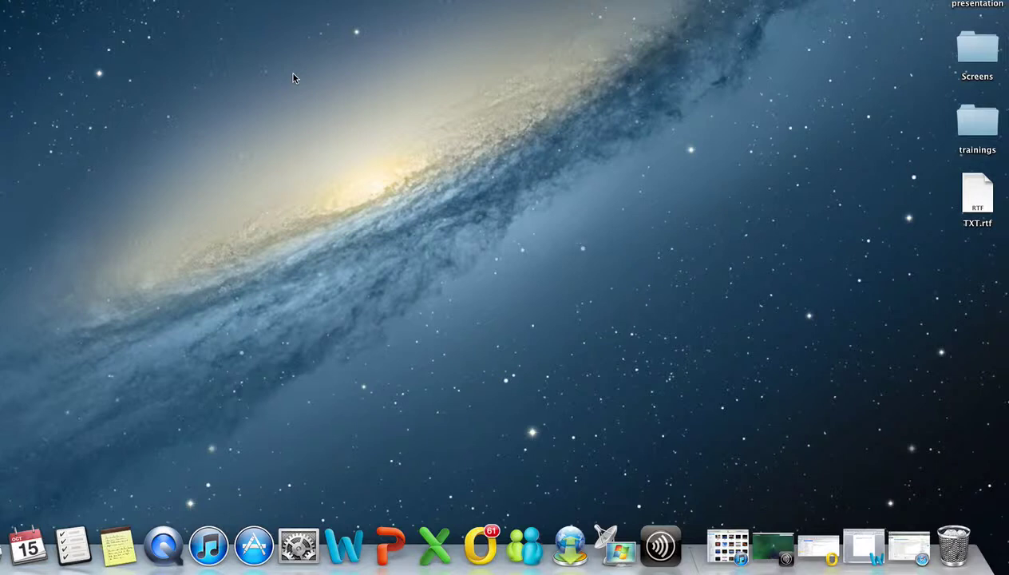
Step: Bring up Go to Folder with Cmd+Shift+G, then cancel it without navigating
{"action": "key", "text": "super+shift+g"}
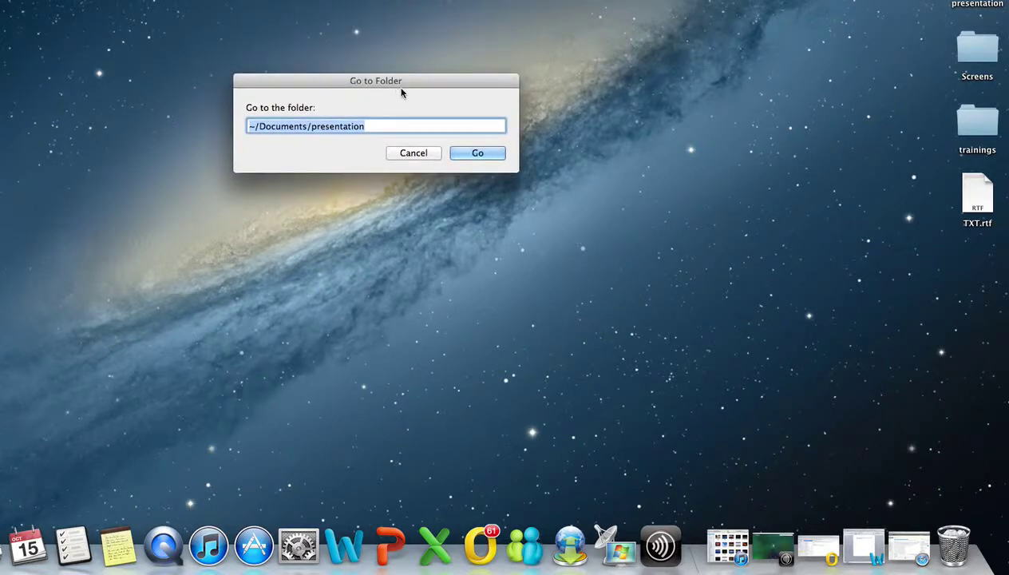
{"action": "left_click", "coordinate": [412, 154]}
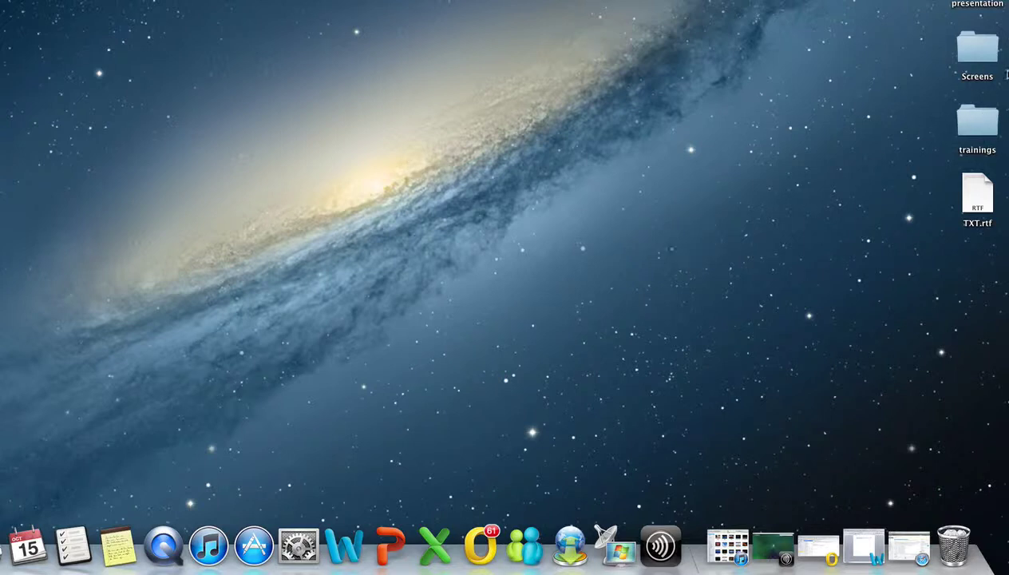
Step: Open the Network location and the desktop's presentation folder side by side
{"action": "key", "text": "super+shift+k"}
{"action": "left_click_drag", "start_coordinate": [200, 59], "coordinate": [337, 77]}
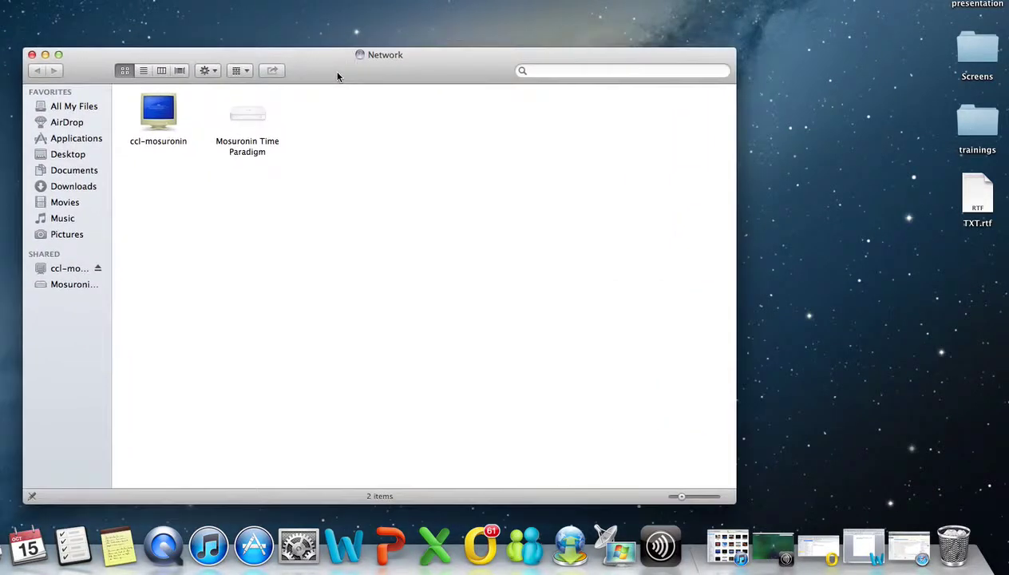
{"action": "left_click", "coordinate": [967, 124]}
{"action": "double_click", "coordinate": [977, 4]}
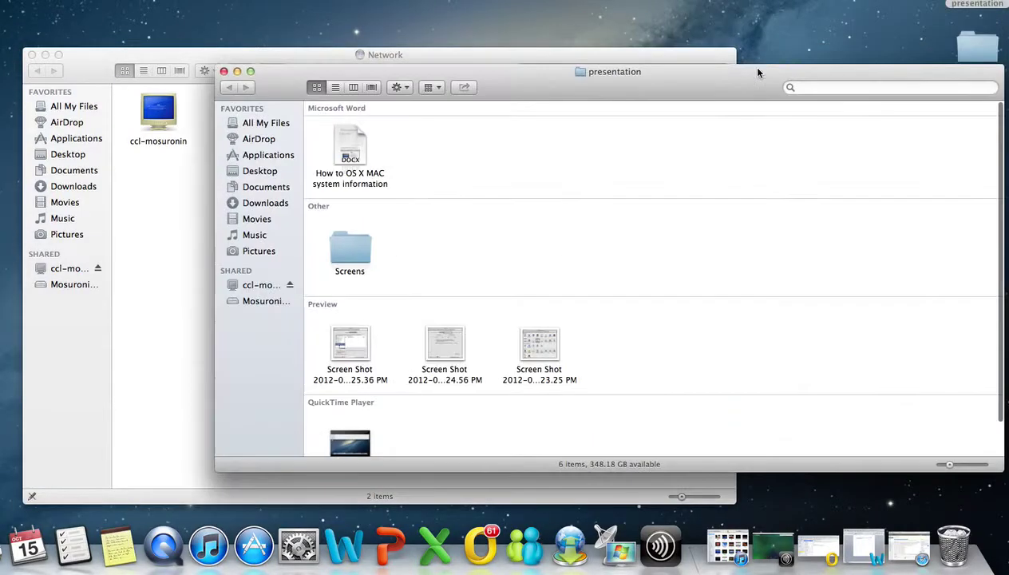
{"action": "left_click_drag", "start_coordinate": [602, 99], "coordinate": [715, 173]}
Step: Connect to ccl-mosuronin, drop its Movies folder on presentation, then delete that Movies alias
{"action": "double_click", "coordinate": [176, 117]}
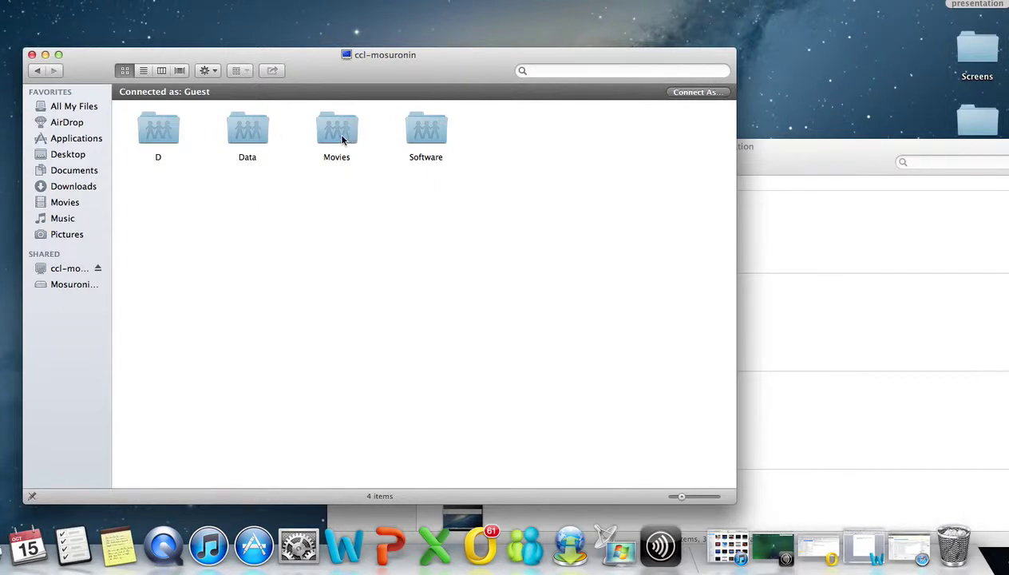
{"action": "left_click_drag", "start_coordinate": [342, 134], "coordinate": [775, 319]}
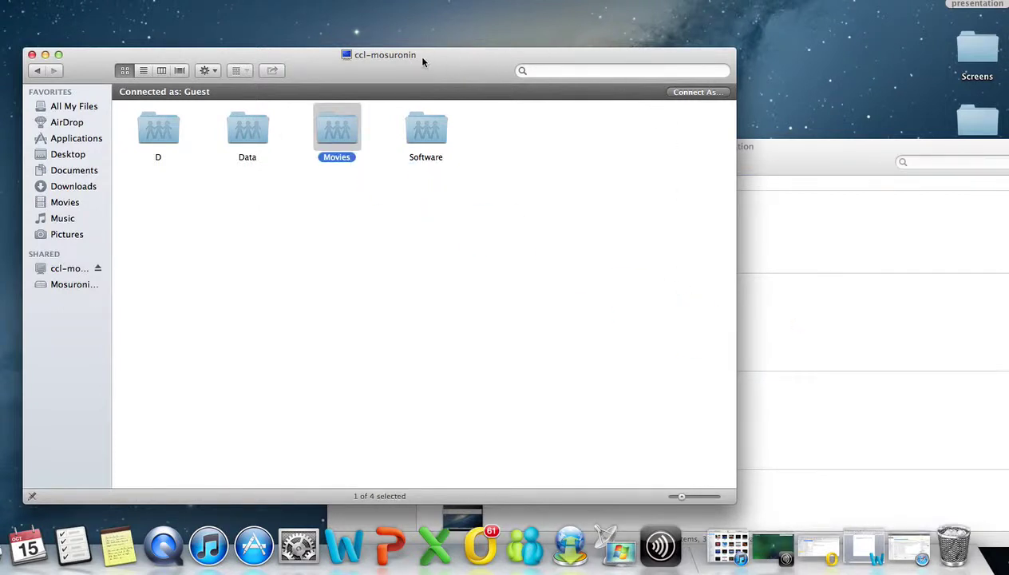
{"action": "left_click_drag", "start_coordinate": [416, 56], "coordinate": [241, 23]}
{"action": "left_click", "coordinate": [674, 168]}
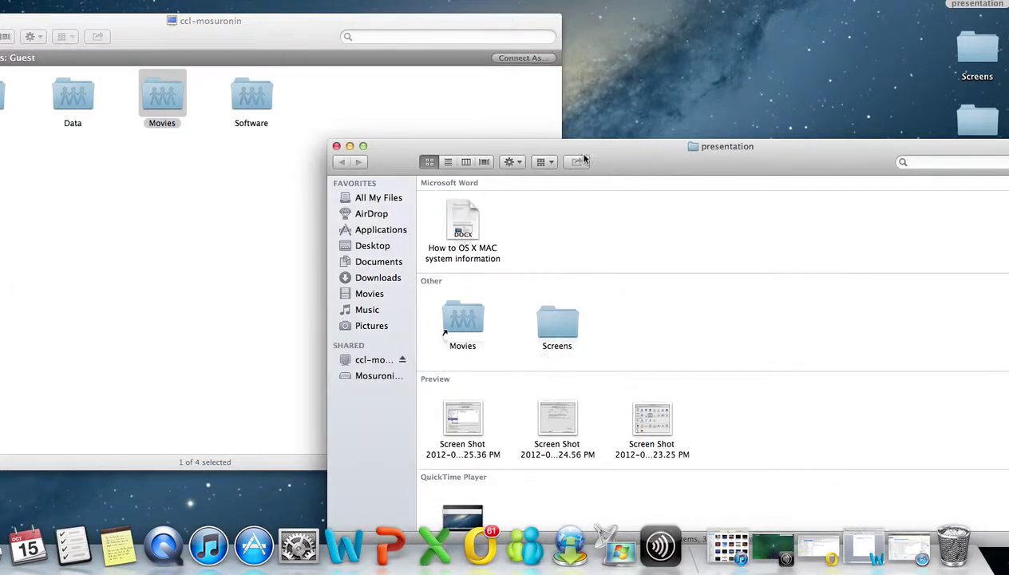
{"action": "left_click_drag", "start_coordinate": [633, 162], "coordinate": [668, 107]}
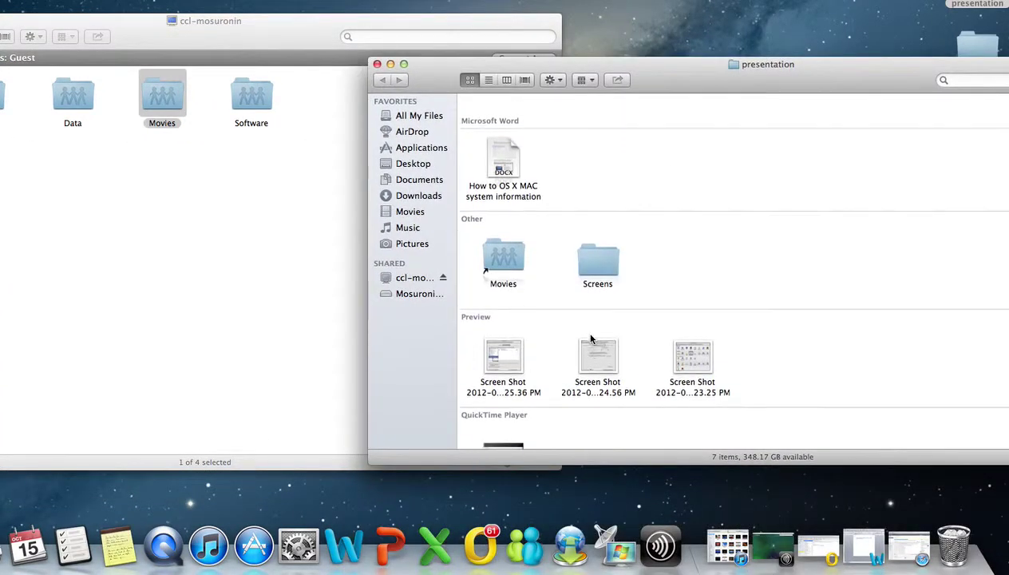
{"action": "left_click", "coordinate": [506, 249]}
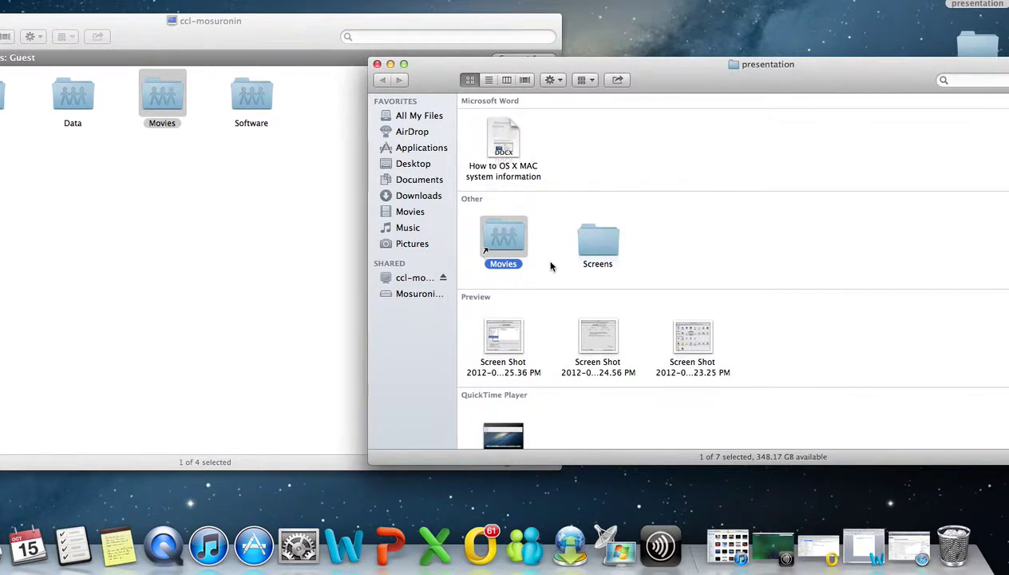
{"action": "key", "text": "super+BackSpace"}
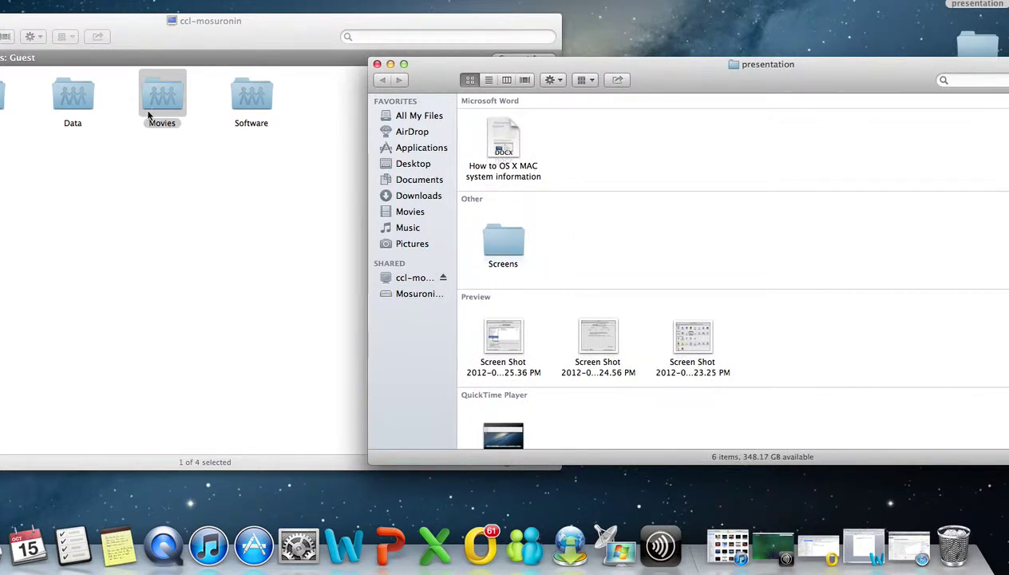
Step: Open the shared Movies folder and start copying its downloads folder into presentation
{"action": "double_click", "coordinate": [163, 104]}
{"action": "left_click_drag", "start_coordinate": [154, 37], "coordinate": [221, 57]}
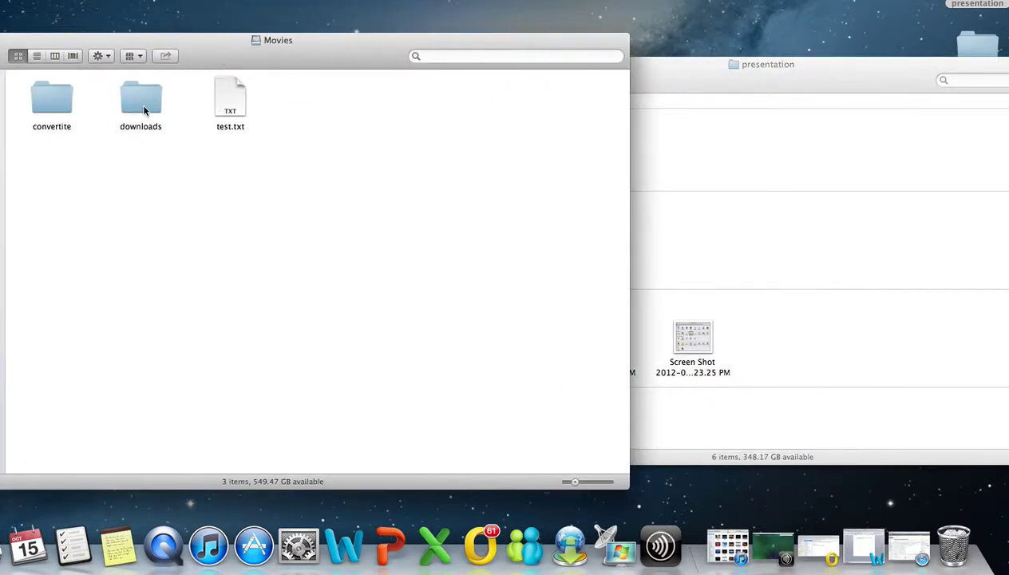
{"action": "left_click_drag", "start_coordinate": [142, 107], "coordinate": [774, 253]}
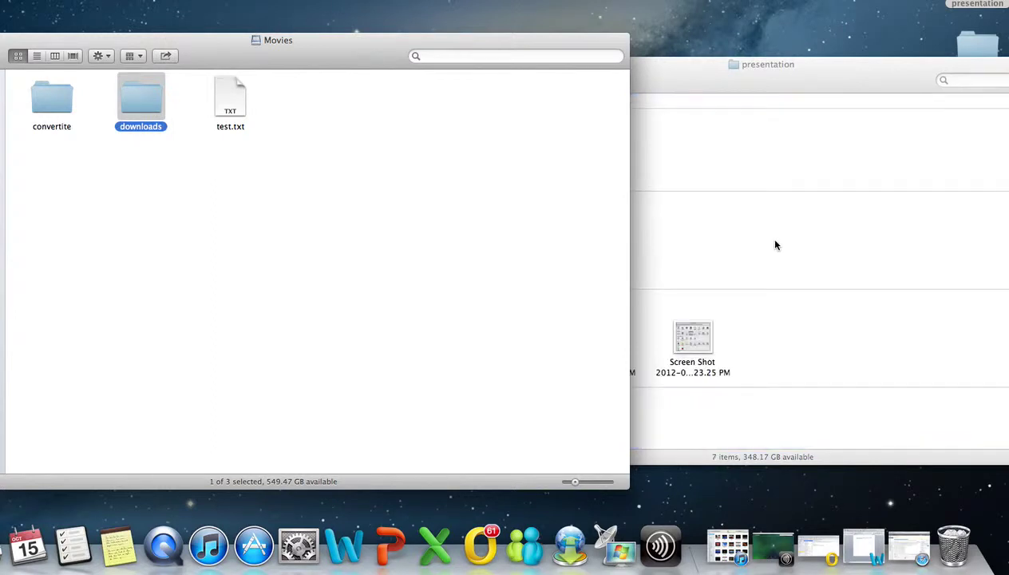
{"action": "left_click", "coordinate": [772, 243]}
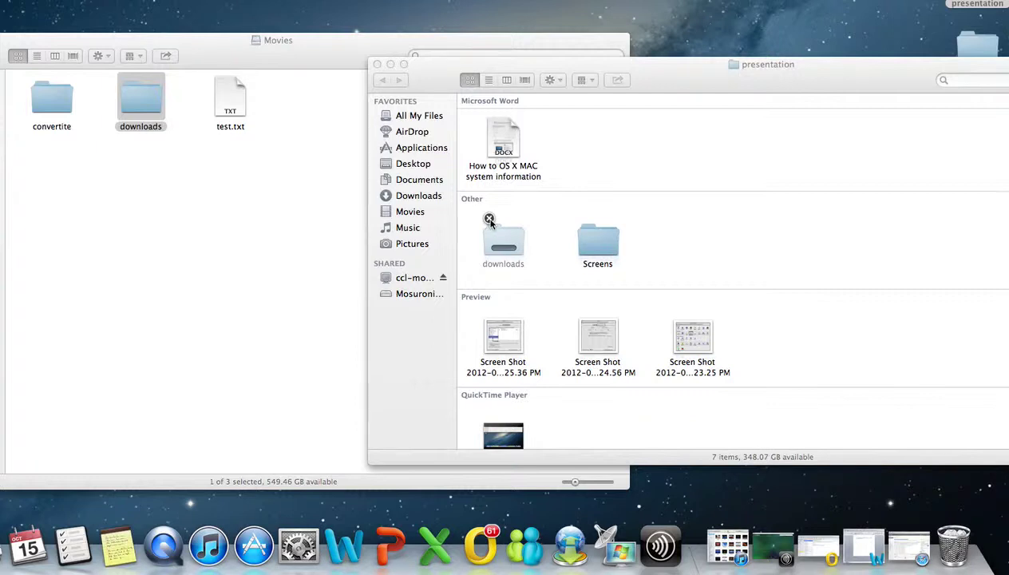
Step: Cancel the downloads copy from its icon so presentation returns to 6 items
{"action": "left_click", "coordinate": [489, 220]}
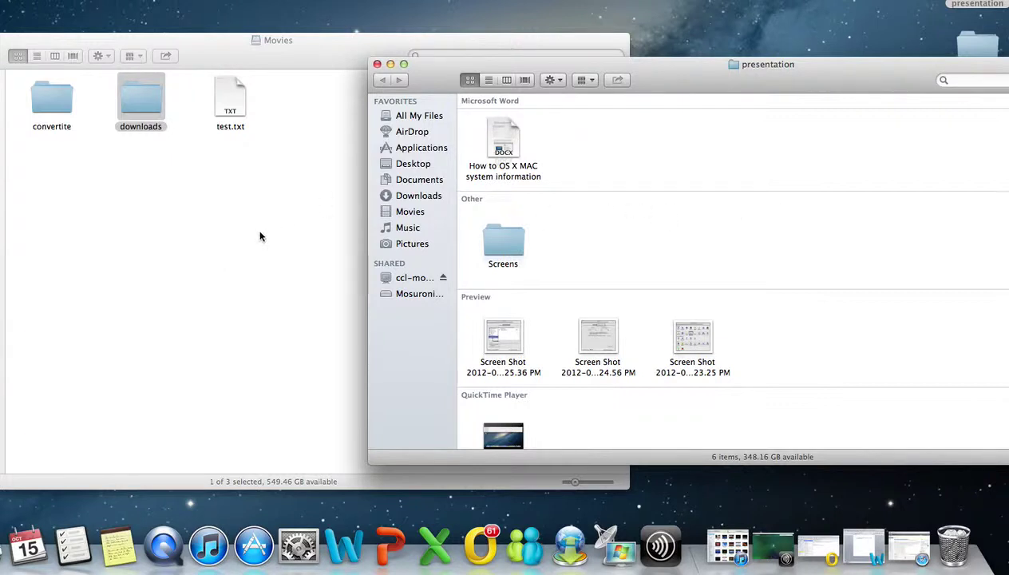
Step: Copy downloads into presentation again, stop the copy, and close the presentation window
{"action": "left_click", "coordinate": [233, 144]}
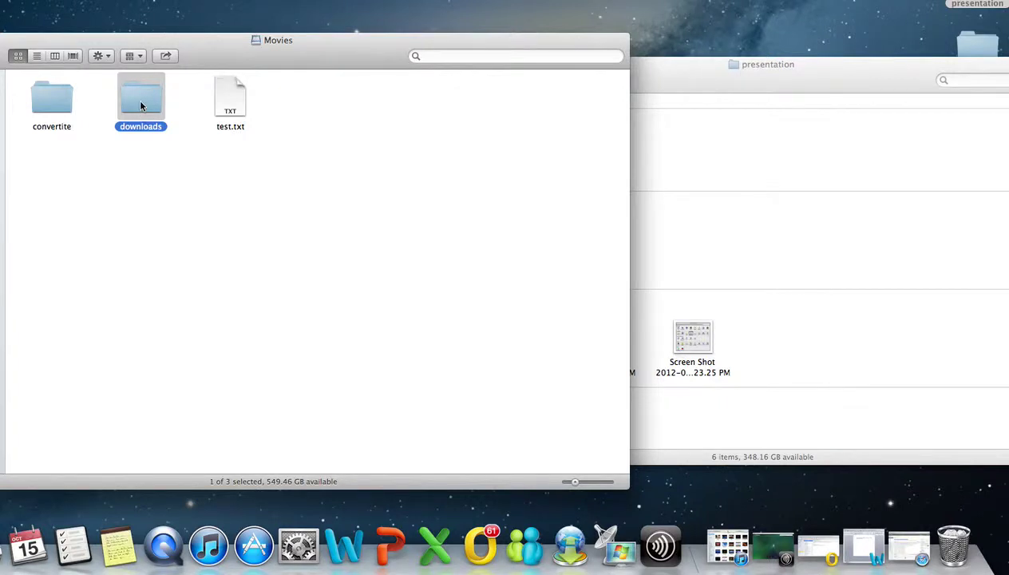
{"action": "left_click_drag", "start_coordinate": [143, 108], "coordinate": [738, 245]}
{"action": "left_click", "coordinate": [725, 241]}
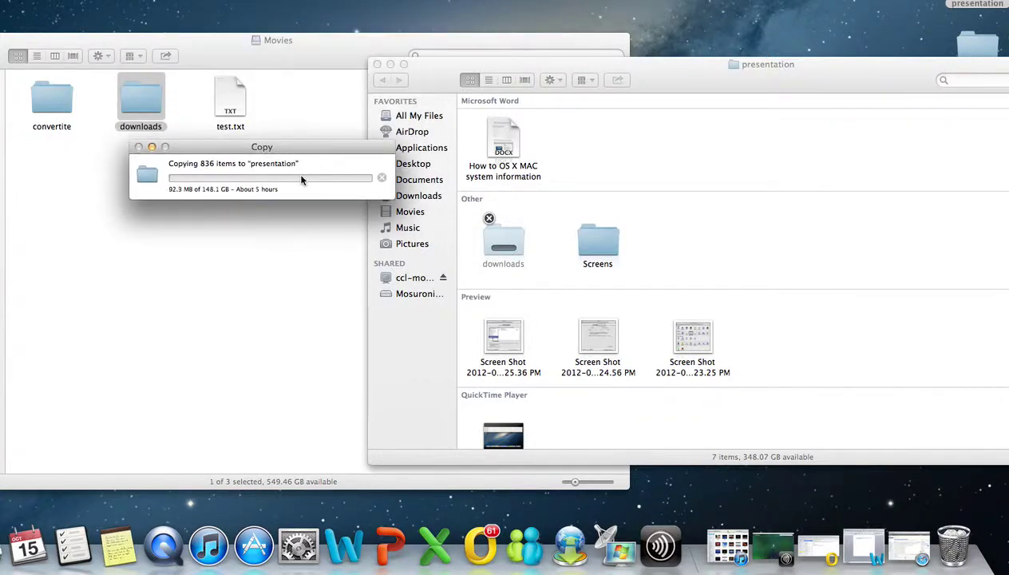
{"action": "key", "text": "Escape"}
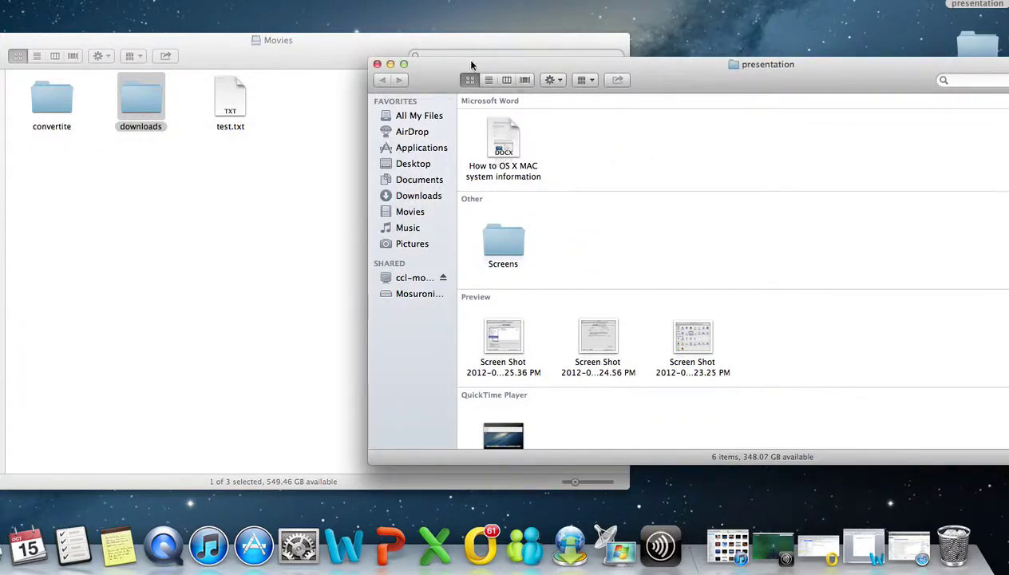
{"action": "left_click_drag", "start_coordinate": [406, 68], "coordinate": [451, 95]}
{"action": "left_click", "coordinate": [315, 82]}
Step: Close the Movies window, open TXT.rtf in TextEdit, and drag its proxy icon onto Word in the Dock
{"action": "left_click", "coordinate": [63, 78]}
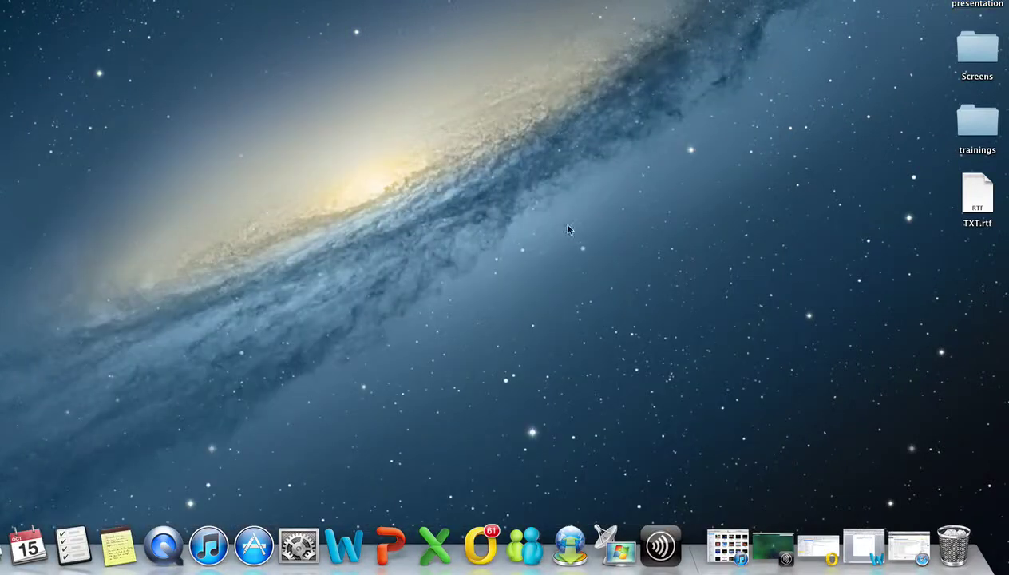
{"action": "double_click", "coordinate": [975, 196]}
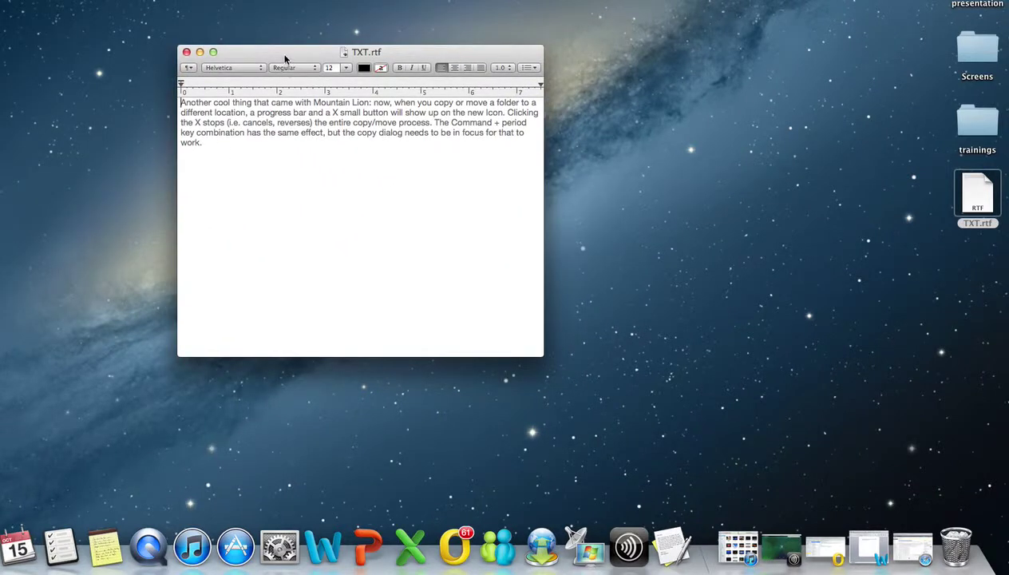
{"action": "left_click_drag", "start_coordinate": [285, 58], "coordinate": [267, 77]}
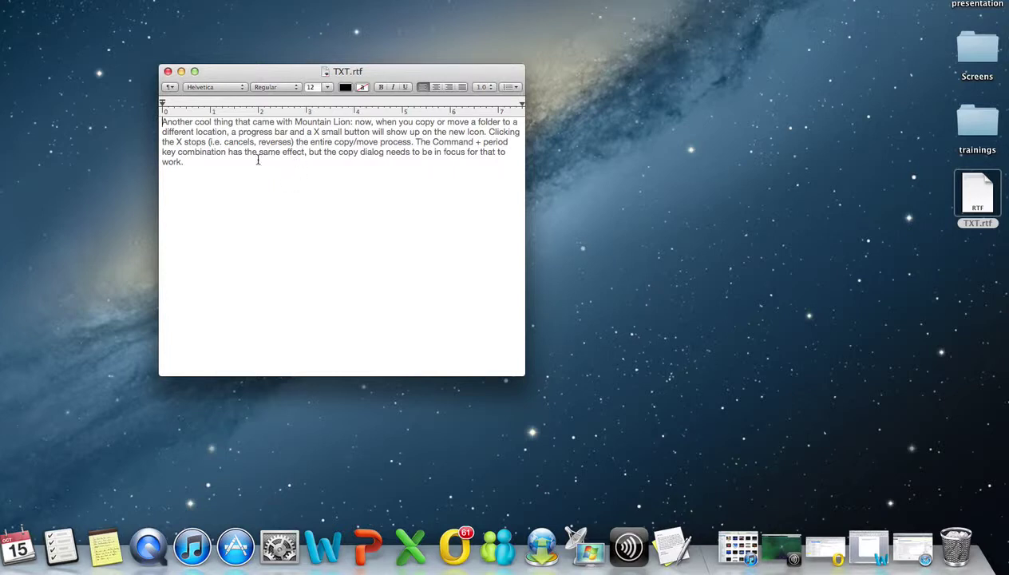
{"action": "left_click_drag", "start_coordinate": [249, 78], "coordinate": [238, 56]}
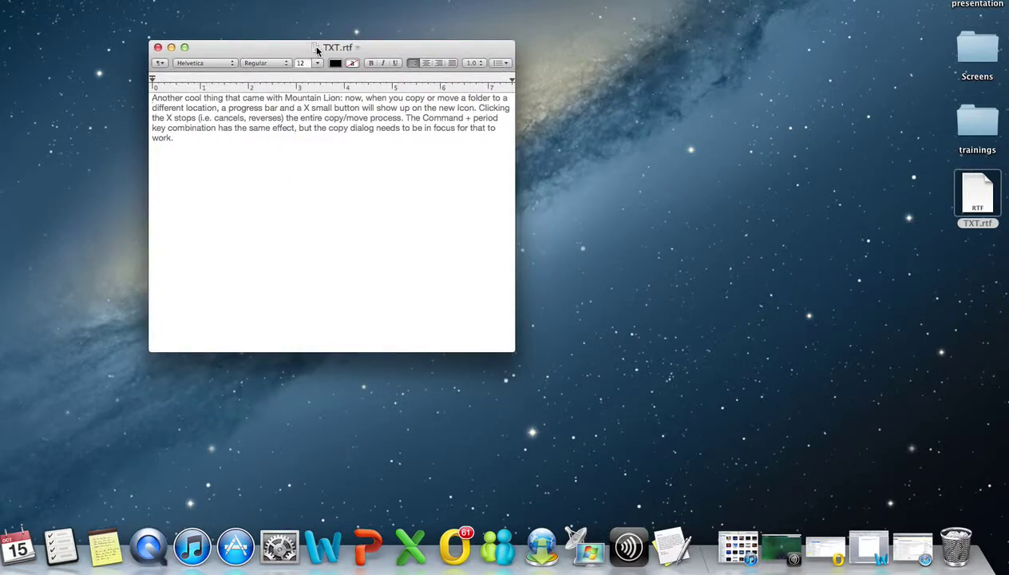
{"action": "mouse_move", "coordinate": [317, 49]}
{"action": "left_click_drag", "start_coordinate": [316, 50], "coordinate": [326, 552]}
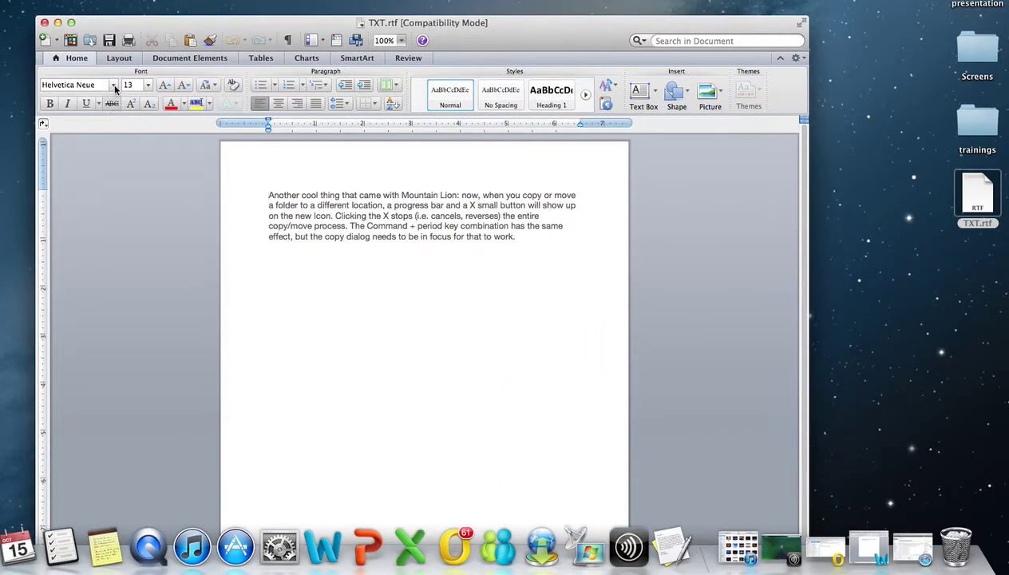
Step: Close TXT.rtf in Word, drop TextEdit's proxy icon into the text, and decline RTFD conversion
{"action": "left_click", "coordinate": [45, 23]}
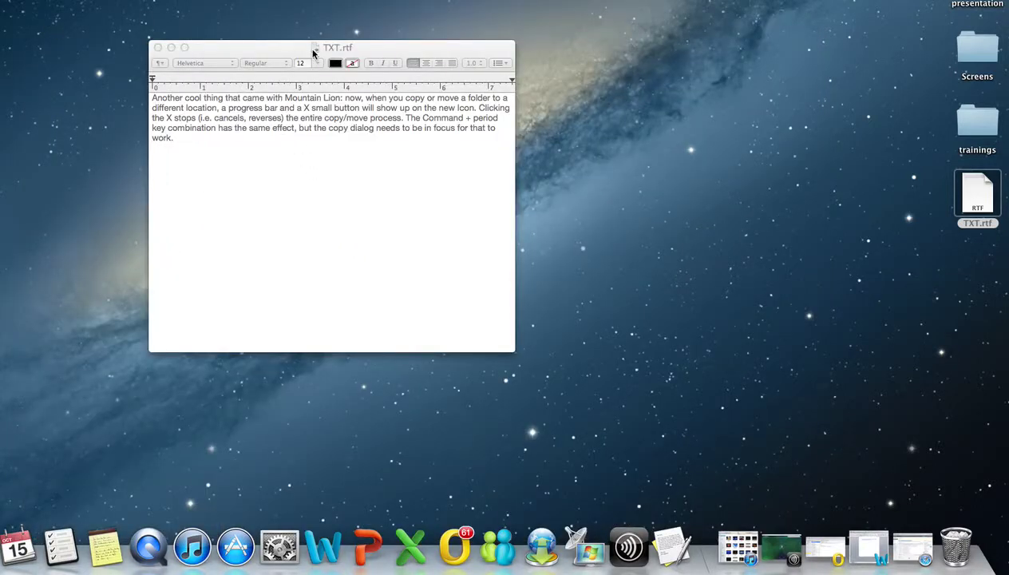
{"action": "left_click_drag", "start_coordinate": [314, 52], "coordinate": [328, 258]}
{"action": "left_click", "coordinate": [370, 159]}
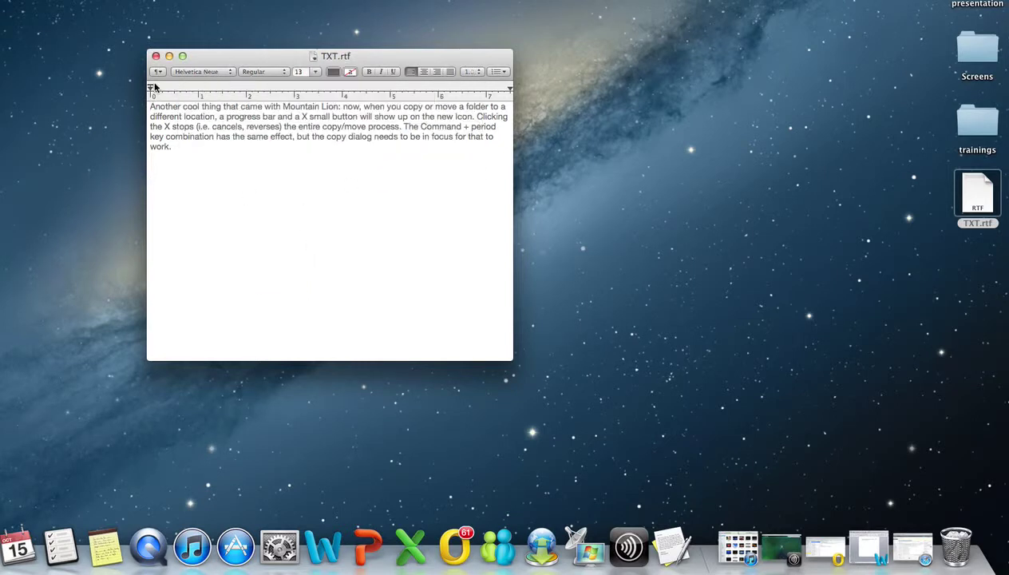